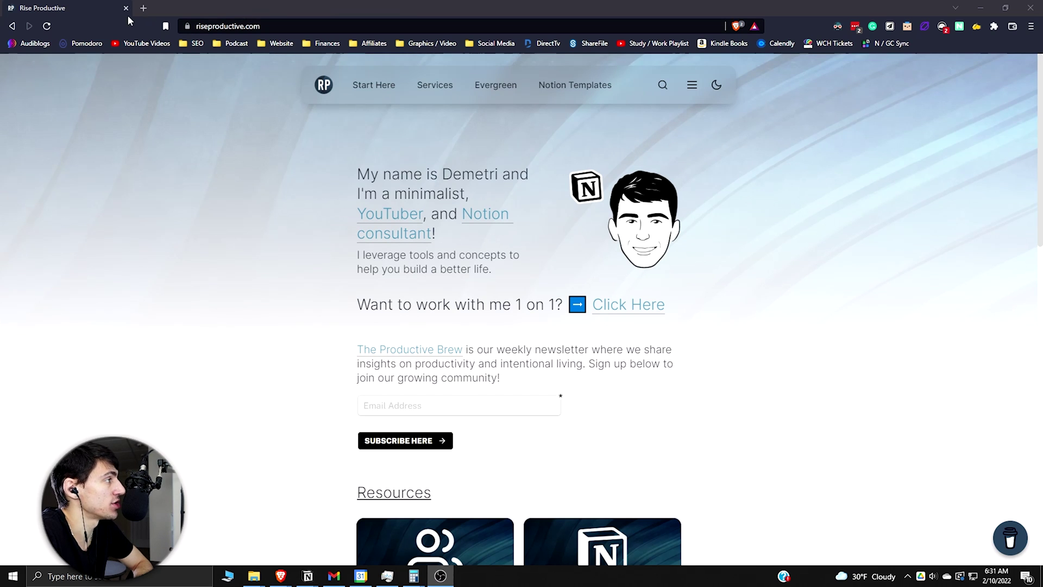
- Open tally.so in a new browser tab and start a new blank form
left_click(143, 7)
type("tal")
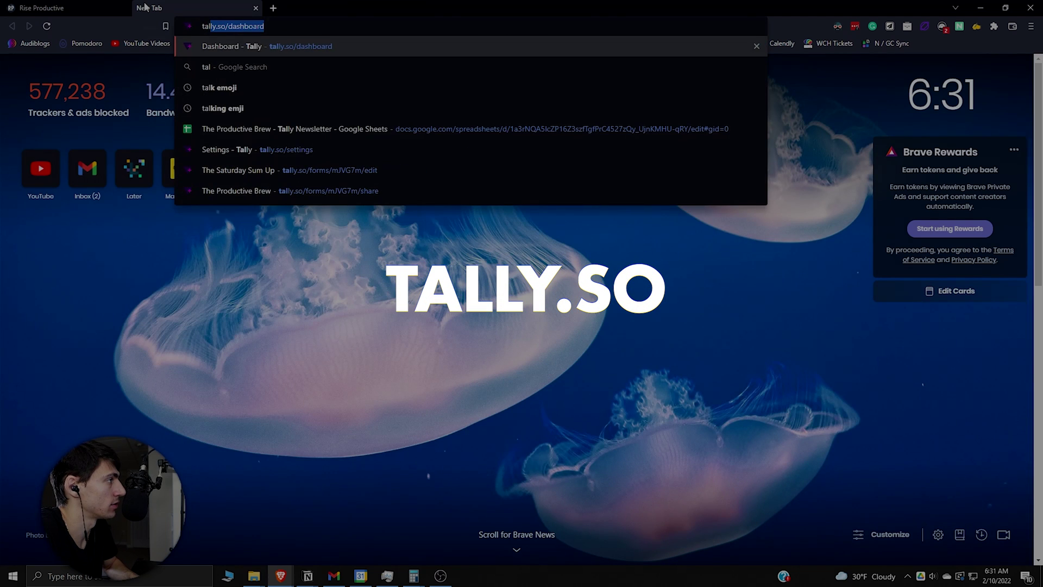
type("l")
key("Return")
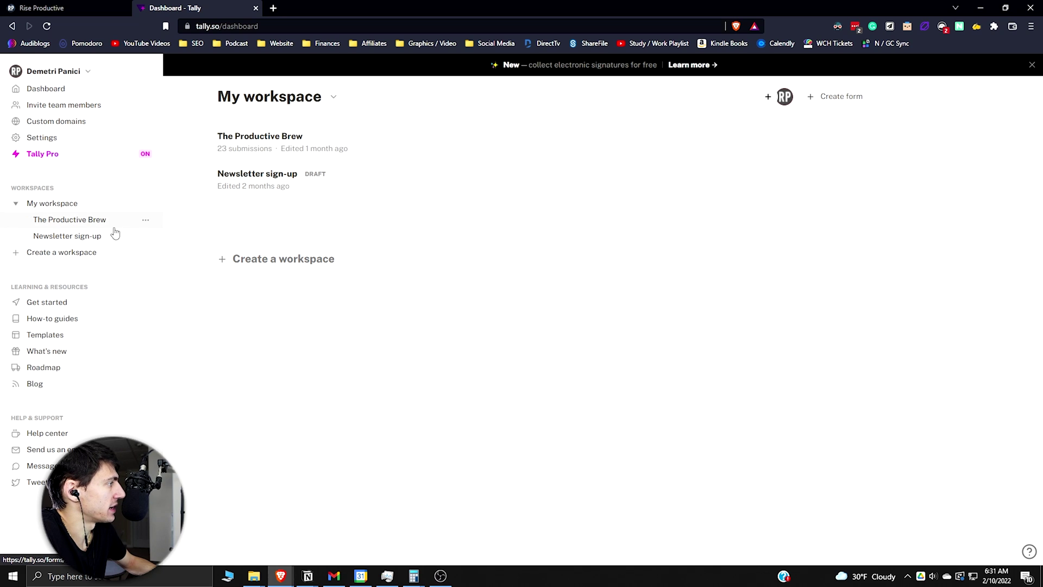
left_click(832, 106)
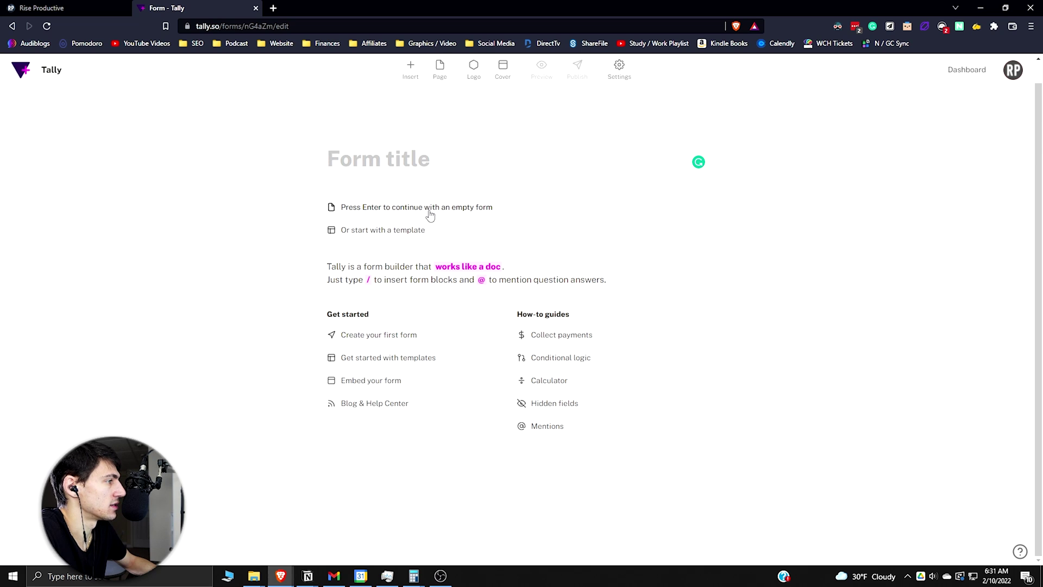
- Preview the Newsletter sign-up template from the template gallery and load it into the form
left_click(390, 230)
scroll(359, 261, "down", 1)
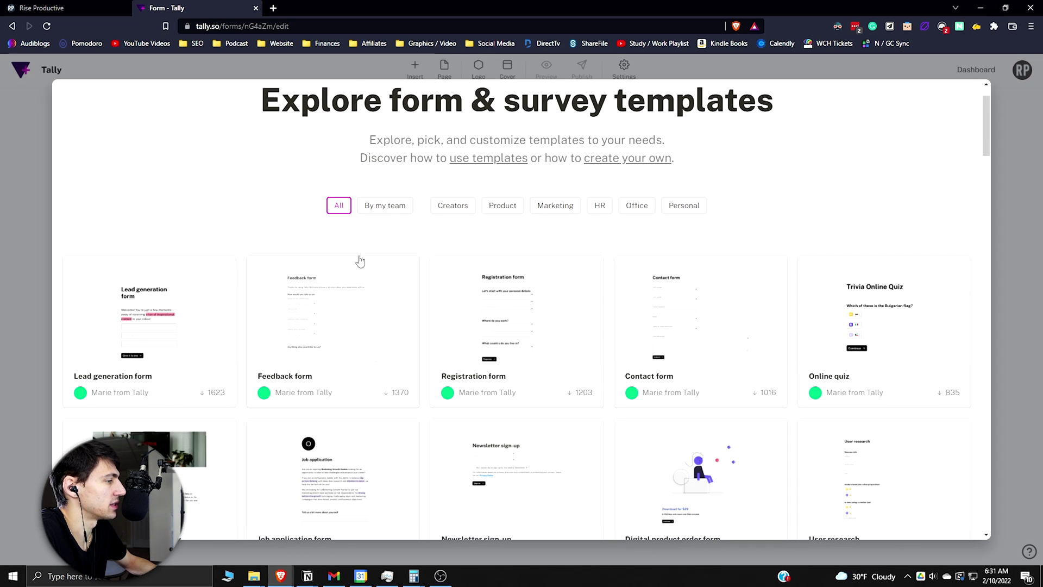
scroll(359, 260, "down", 2)
scroll(436, 271, "down", 2)
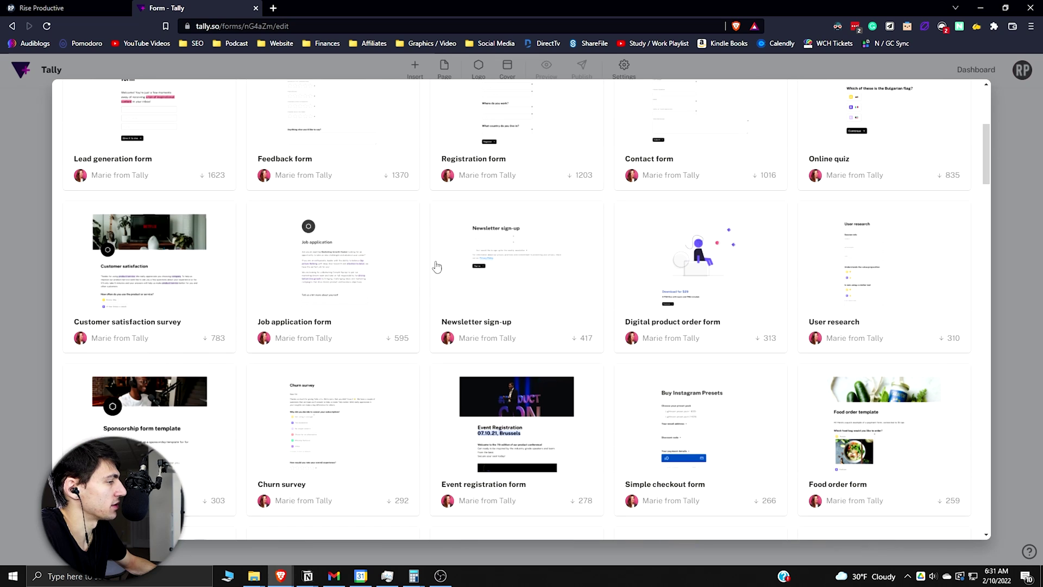
left_click(584, 270)
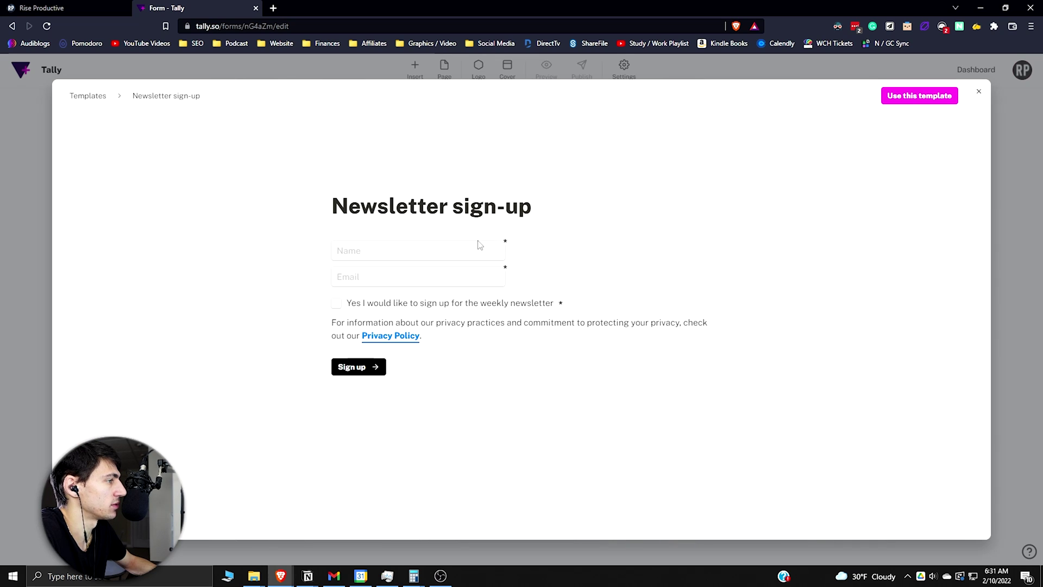
left_click(911, 100)
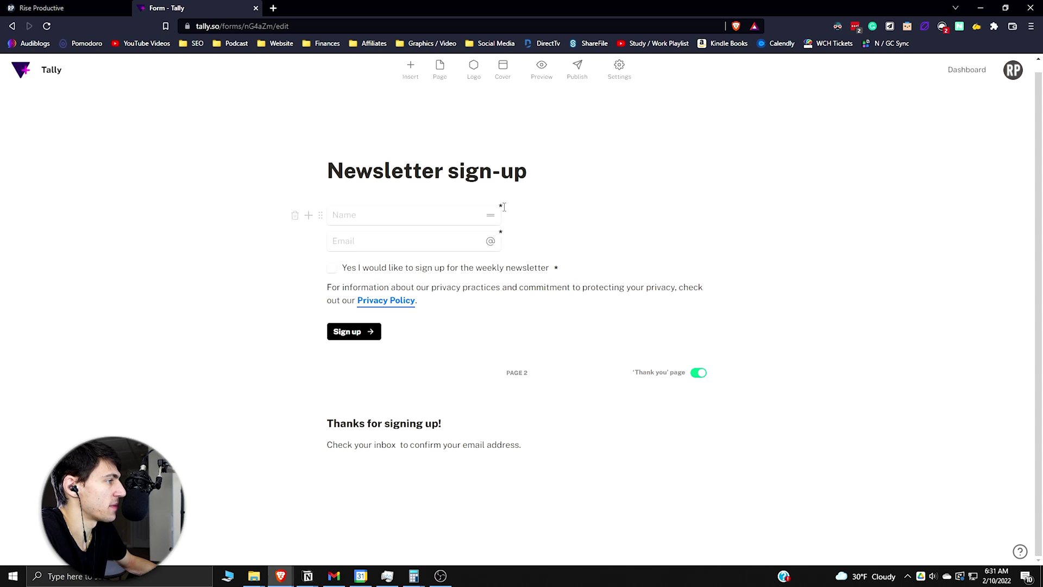
- Delete the Name block, relabel the email field 'Email Address', and adjust the checkbox options
left_click(295, 215)
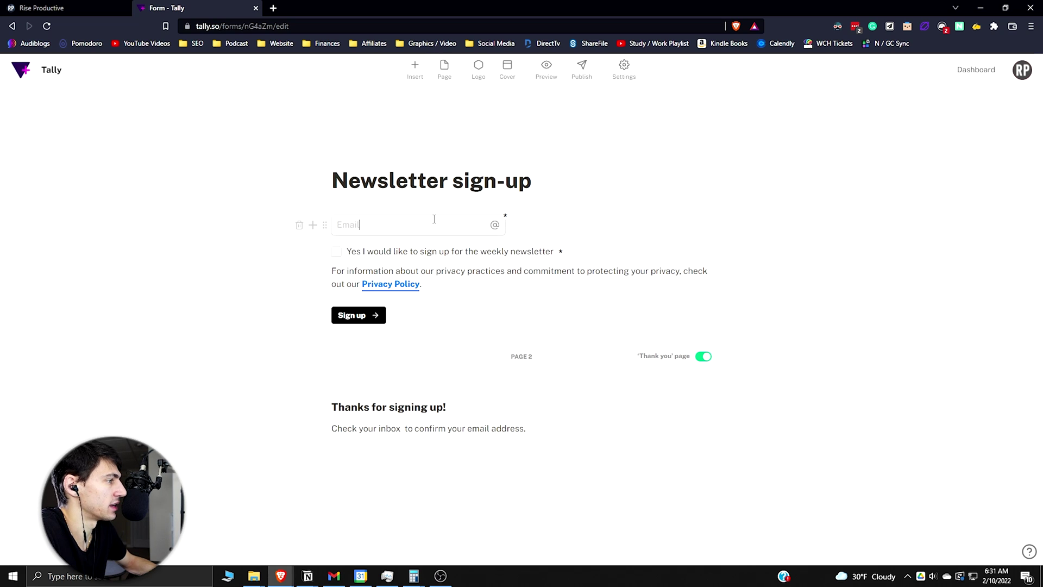
type("l Address")
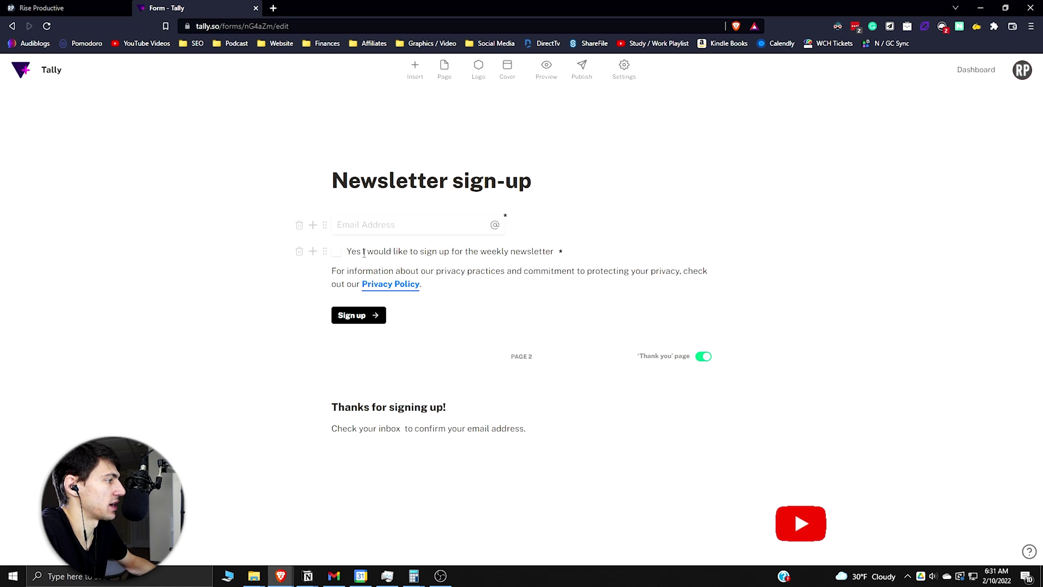
key("Tab")
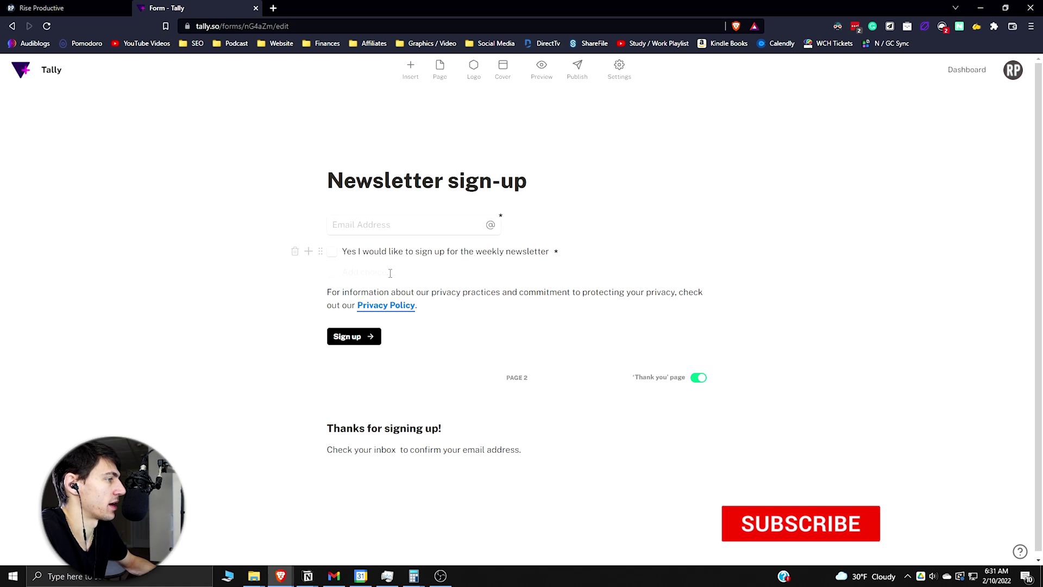
left_click(340, 270)
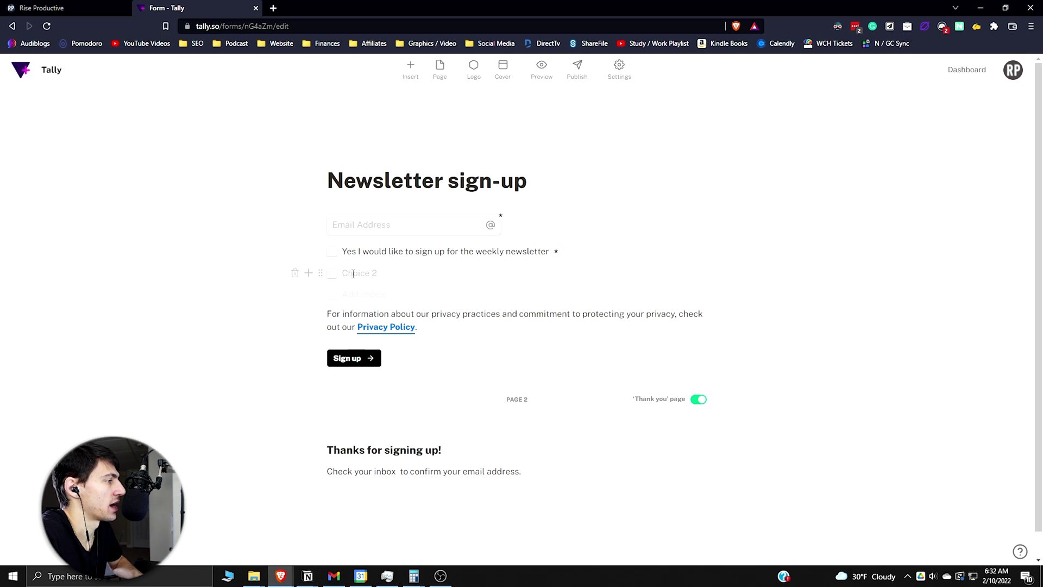
mouse_move(407, 224)
left_click(312, 274)
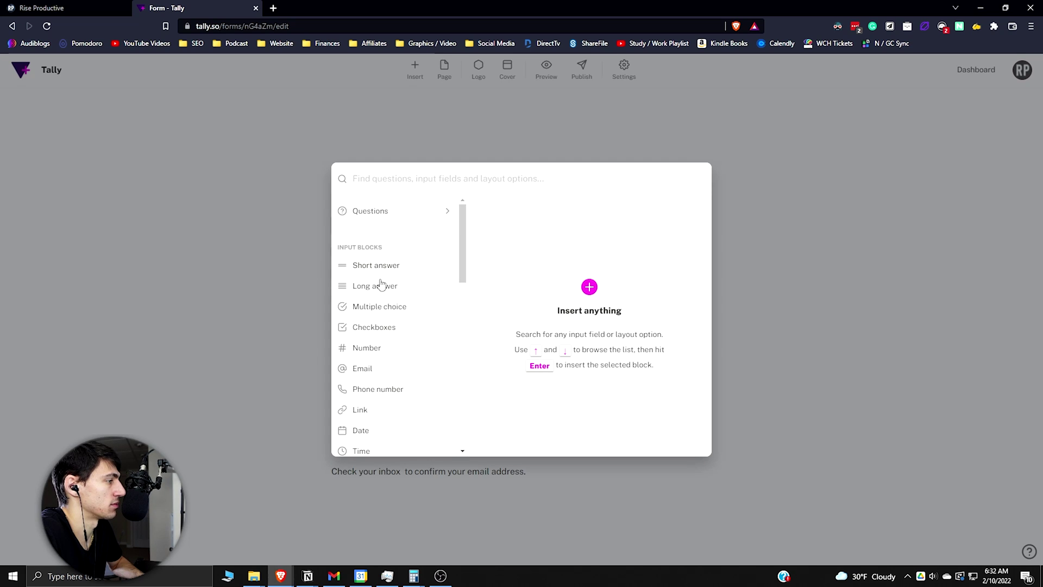
scroll(390, 356, "down", 3)
scroll(390, 350, "up", 3)
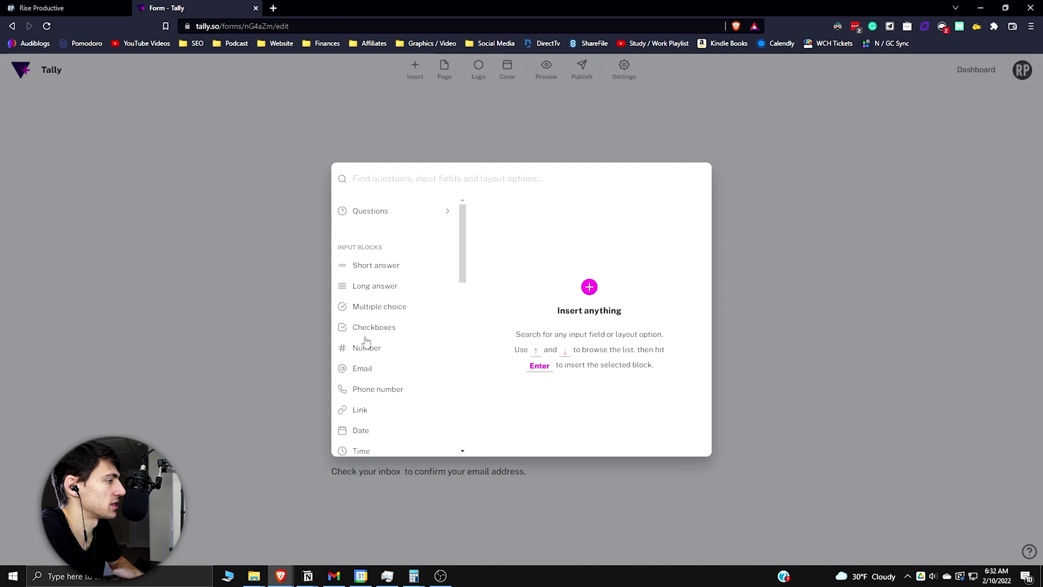
scroll(384, 310, "down", 1)
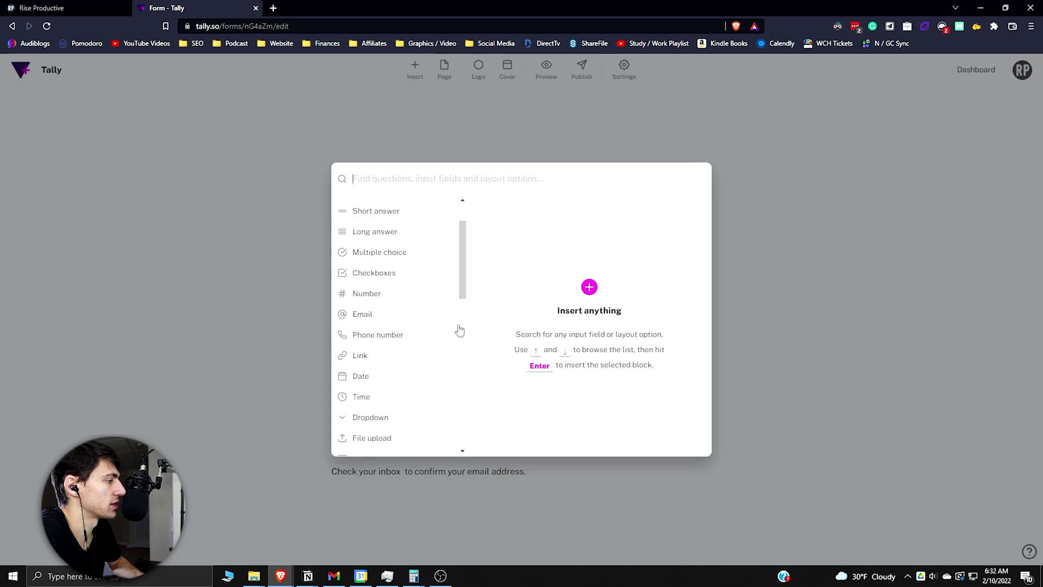
left_click(796, 176)
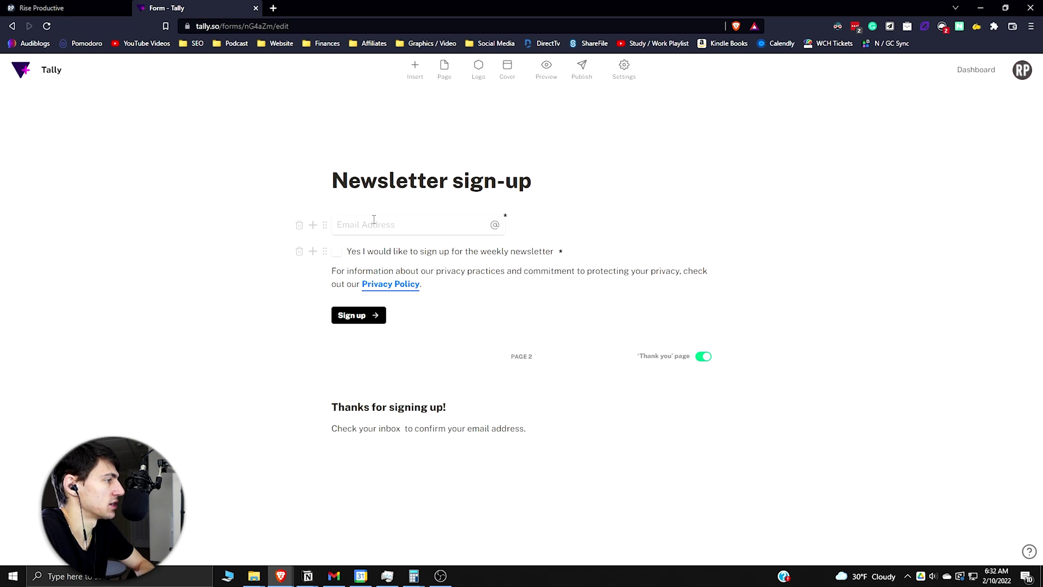
- Delete the consent checkbox and privacy text, and relabel the button SUBSCRIBE HERE
left_click(298, 252)
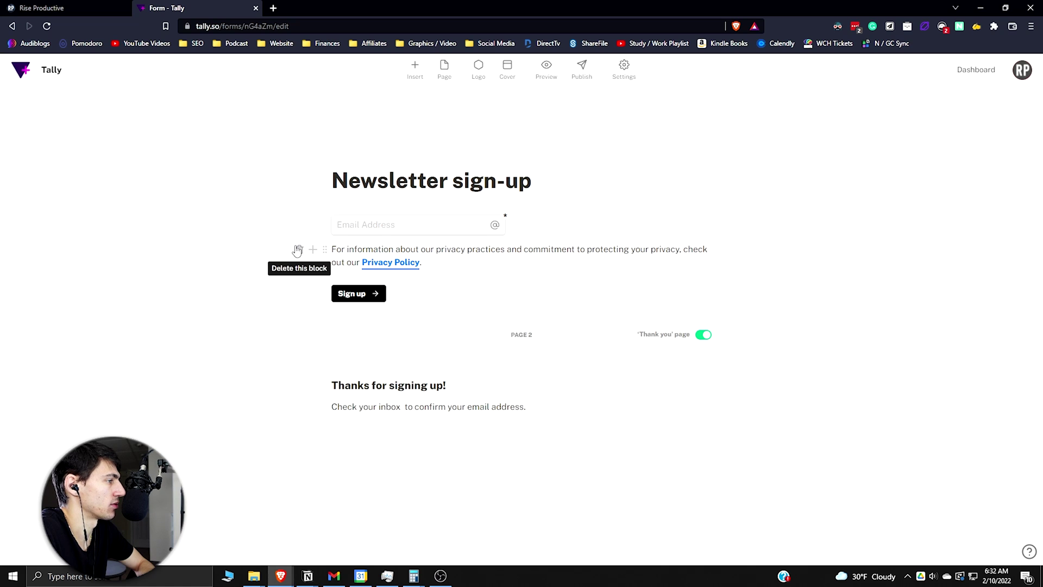
left_click(299, 249)
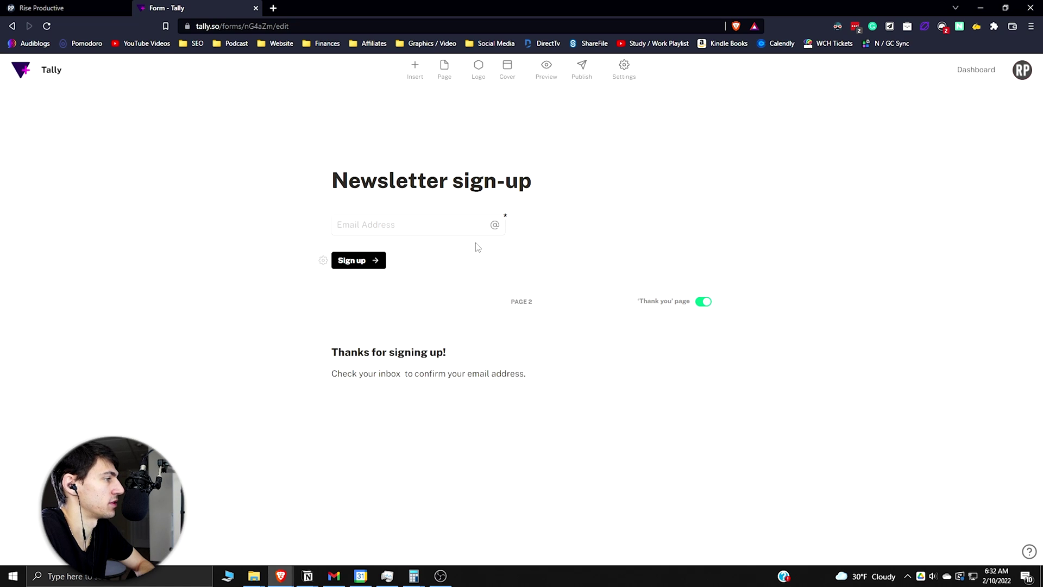
left_click(356, 267)
triple_click(370, 301)
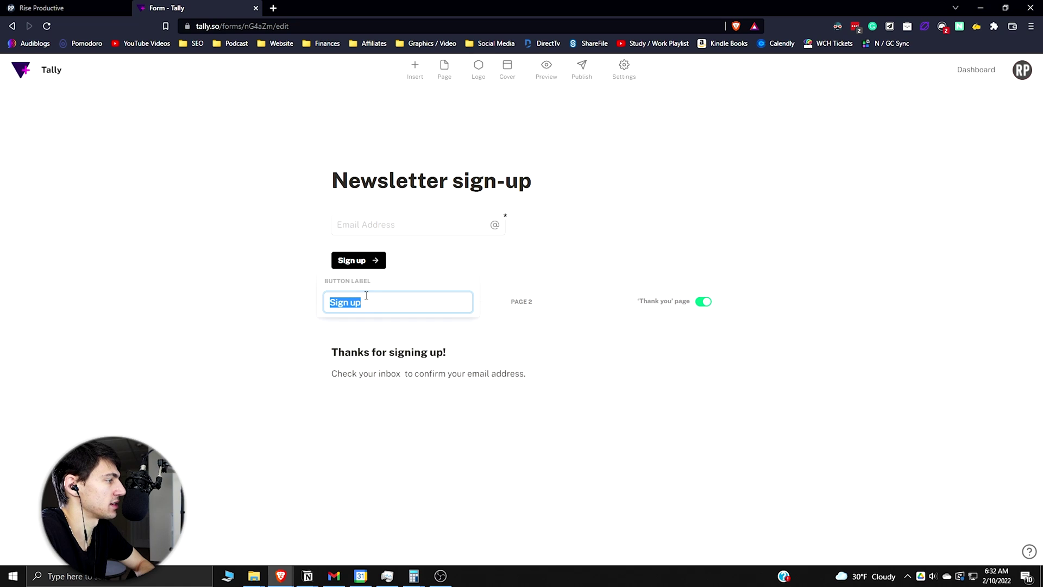
key("Caps_Lock")
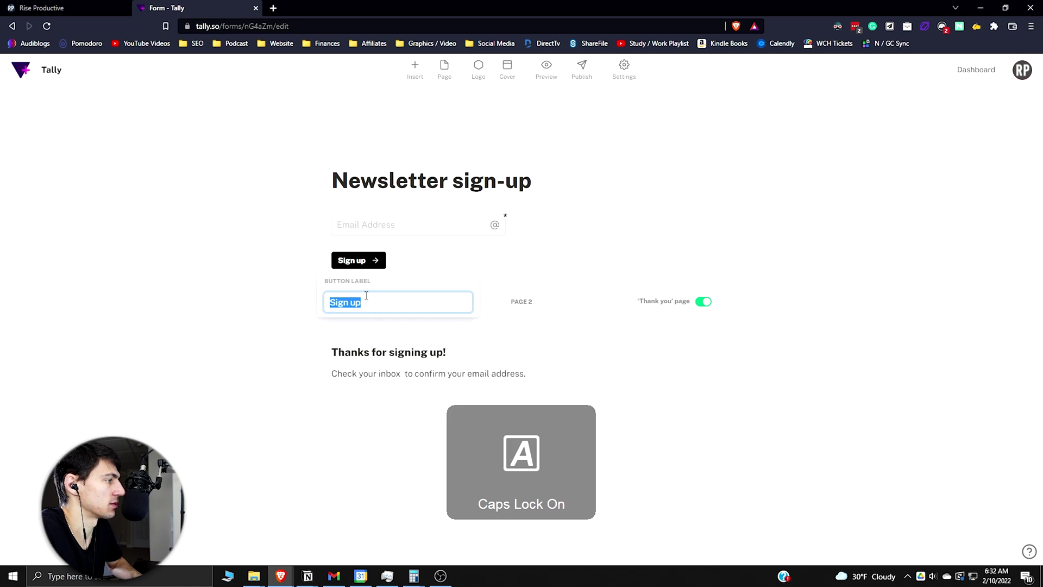
type("SUBSCRIBE HERE")
left_click(521, 349)
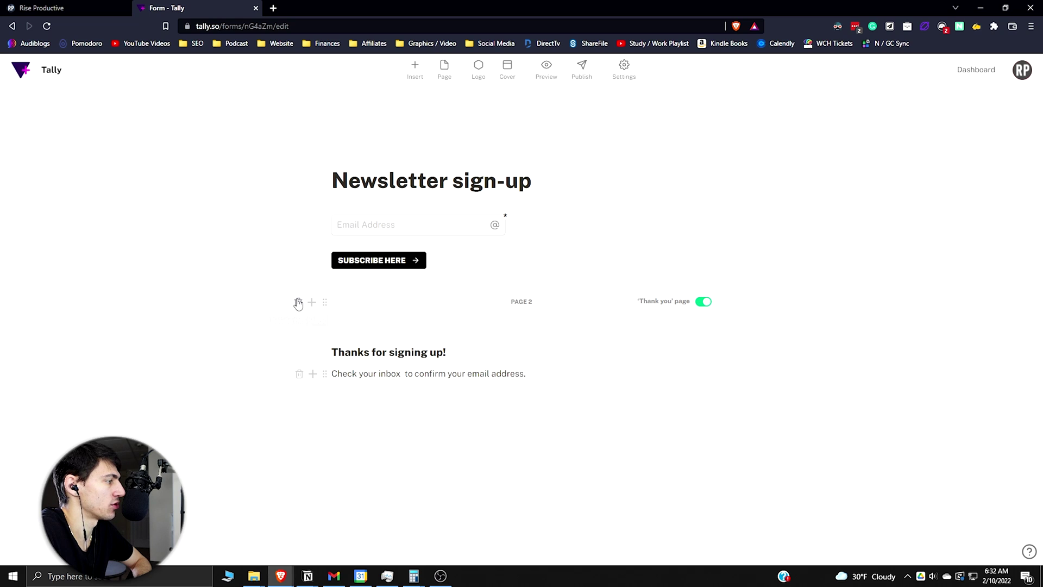
- Remove the page break and the thank-you page's 'Thanks for signing up!' and inbox lines
left_click_drag(299, 304, 306, 340)
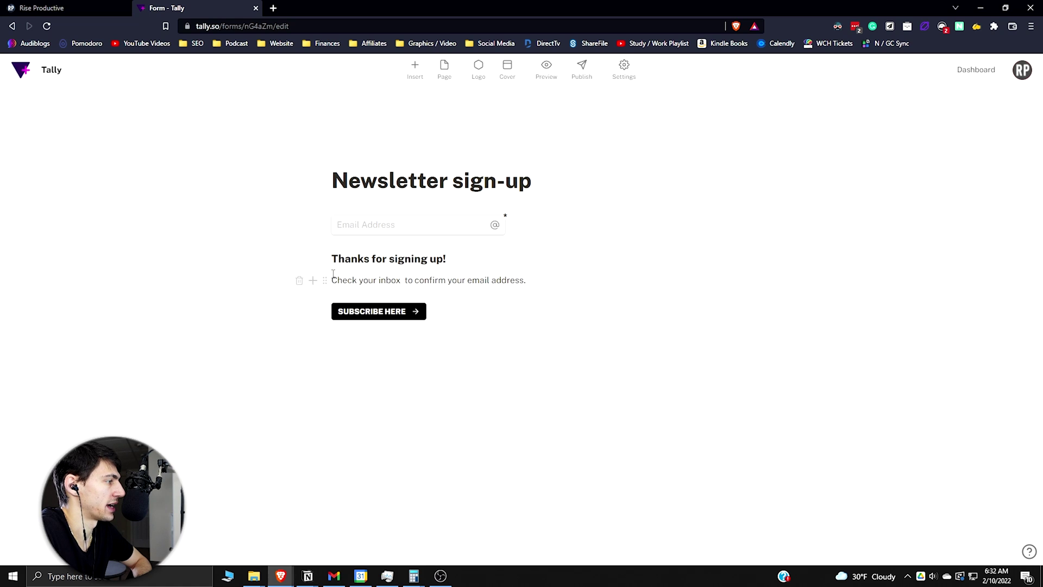
left_click(300, 281)
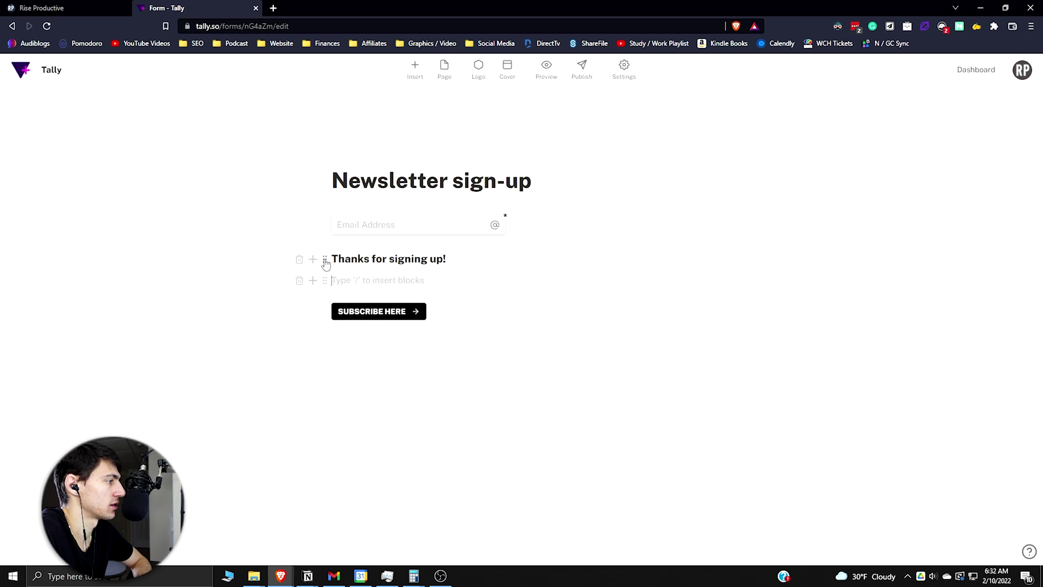
left_click(300, 259)
key("BackSpace")
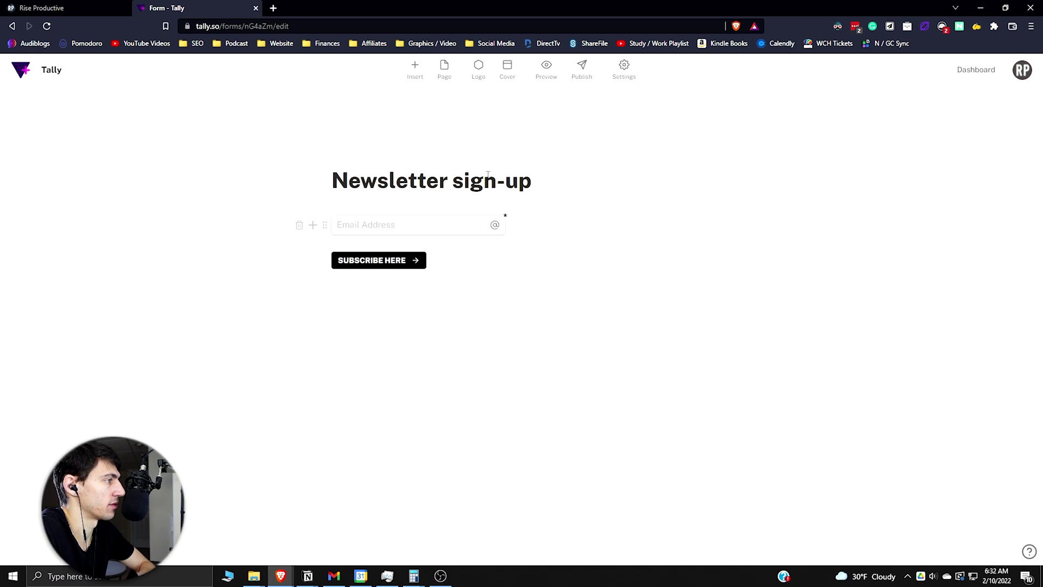
key("alt+Left")
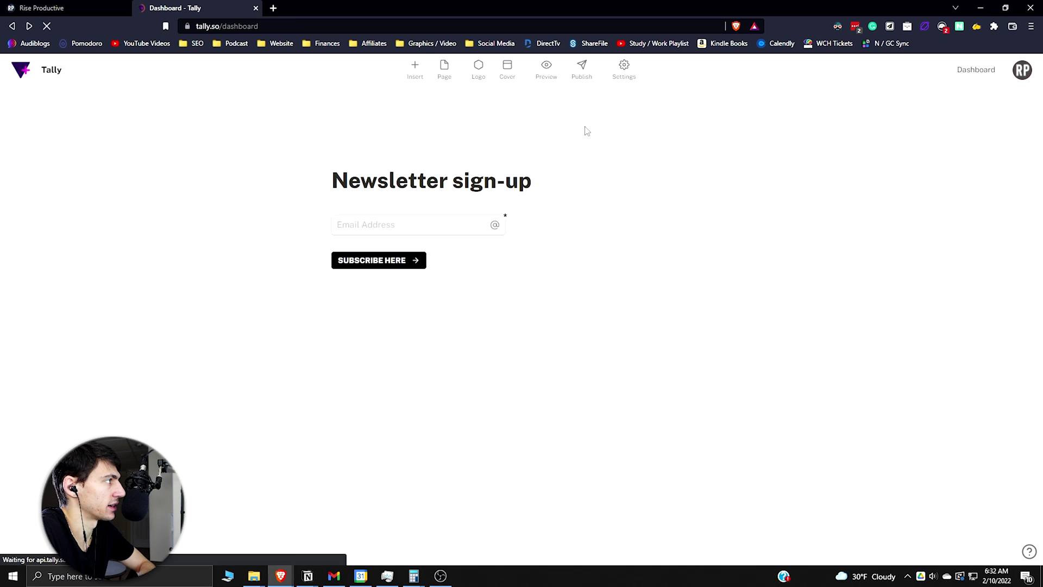
left_click(414, 150)
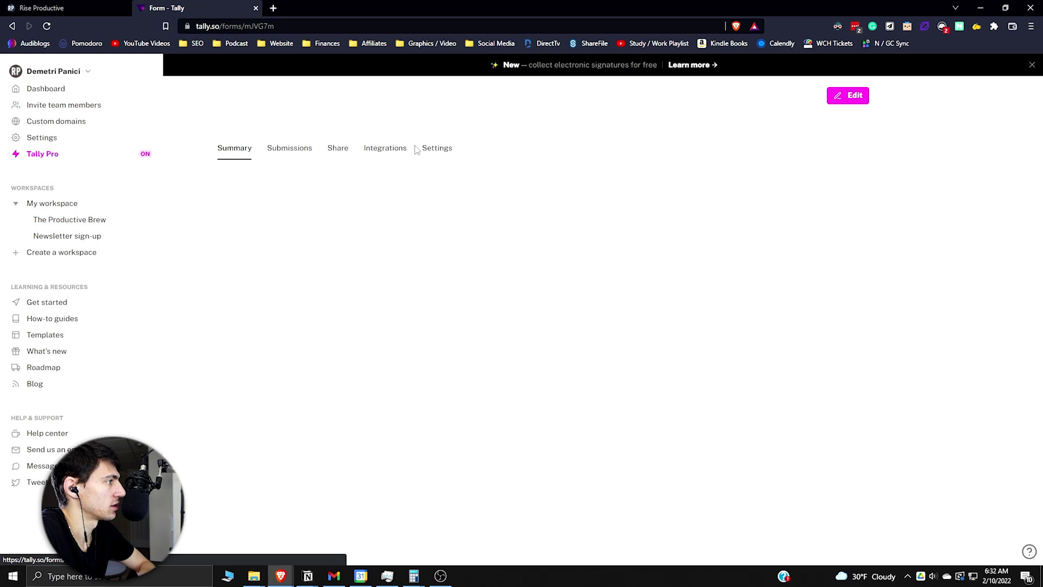
left_click(851, 96)
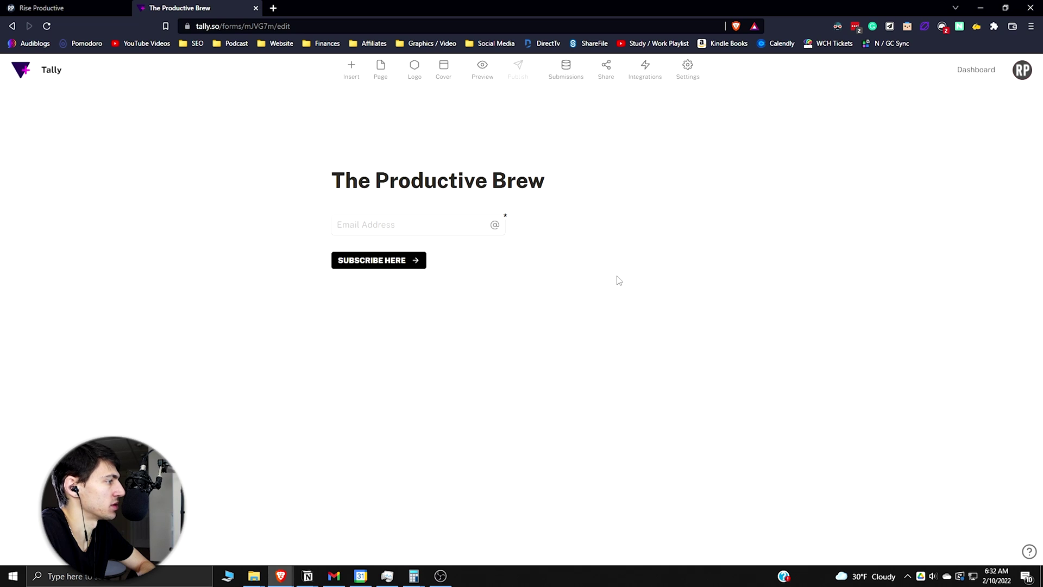
key("alt+Left")
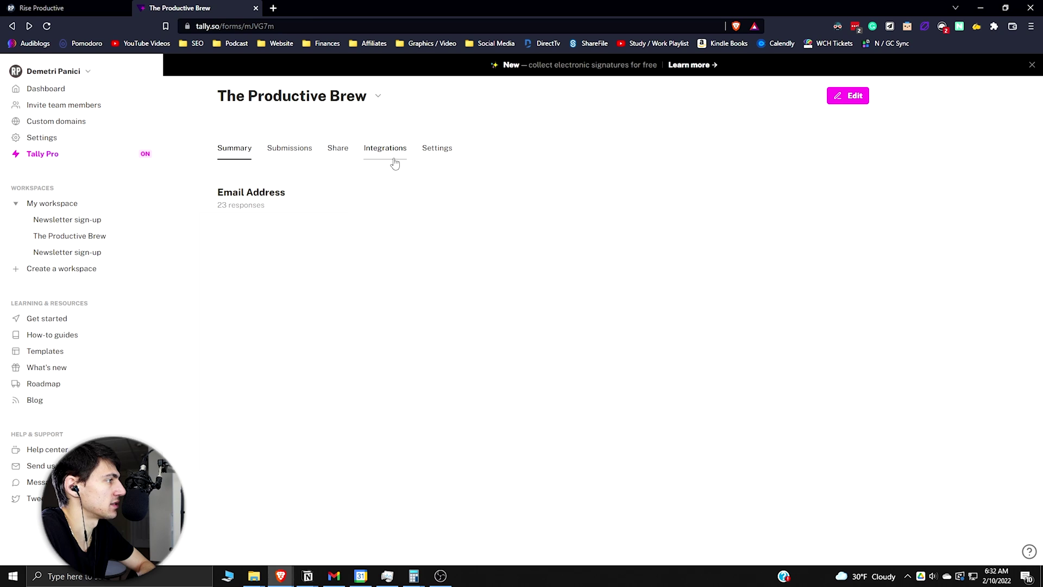
left_click(394, 163)
scroll(252, 206, "down", 1)
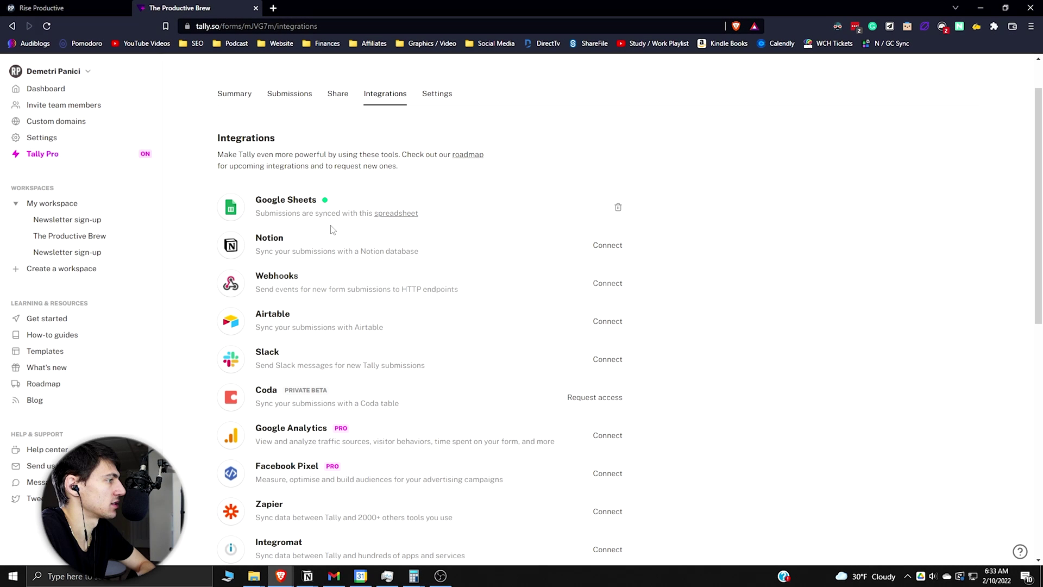
scroll(570, 253, "down", 1)
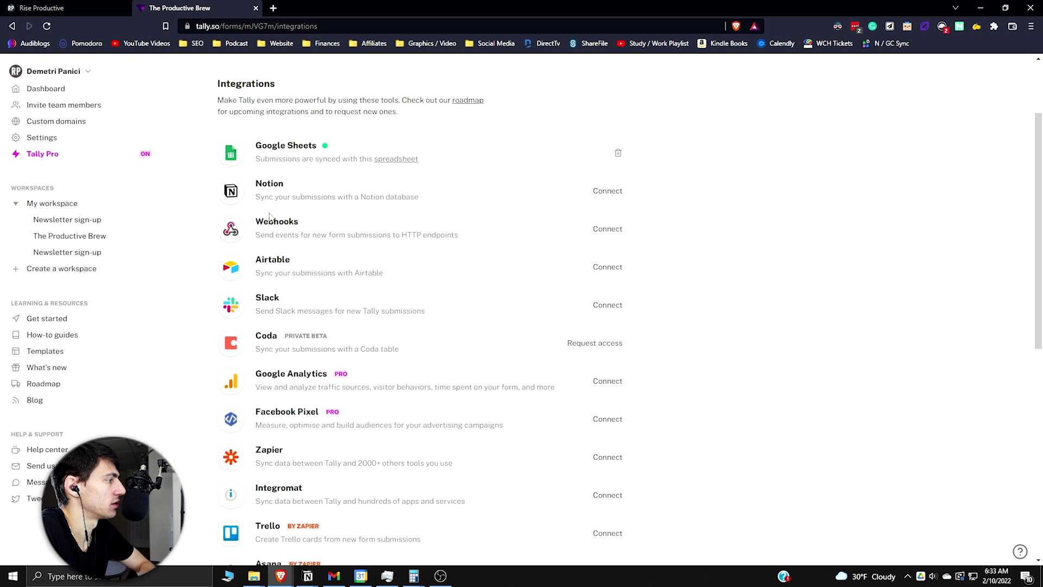
scroll(336, 257, "down", 1)
scroll(337, 249, "down", 2)
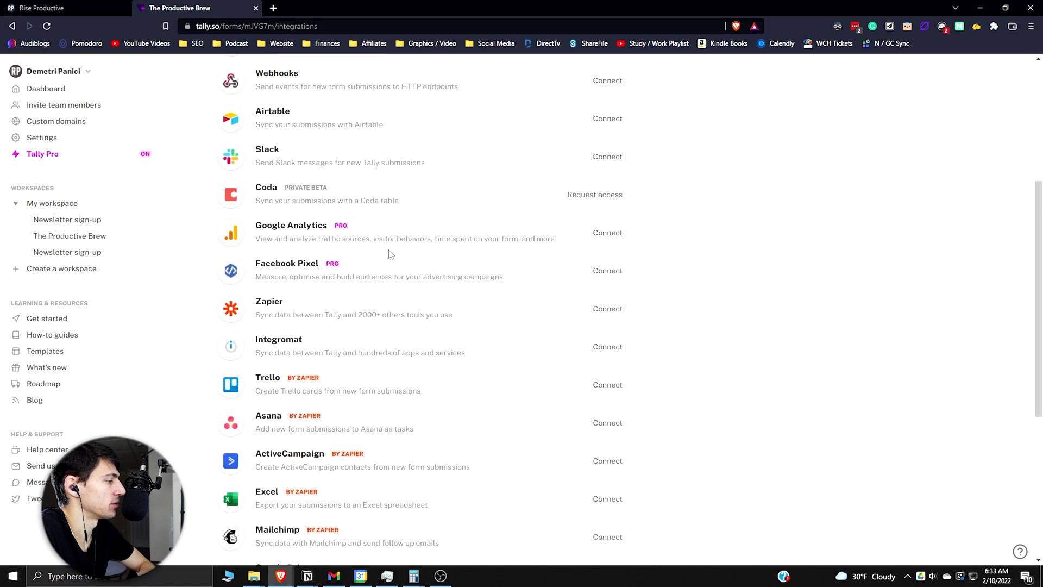
scroll(387, 298, "down", 4)
scroll(363, 398, "down", 1)
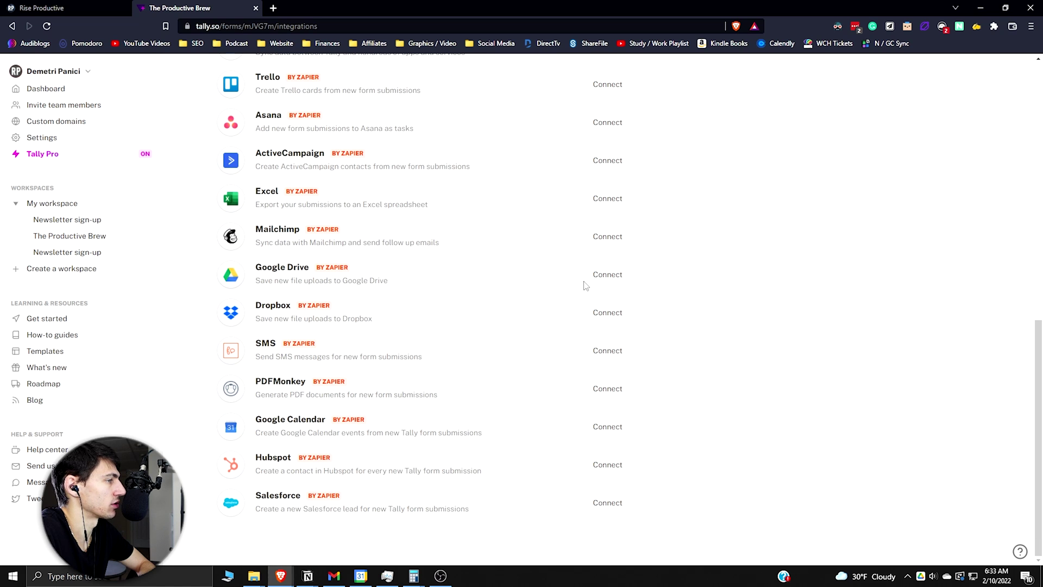
scroll(571, 294, "up", 8)
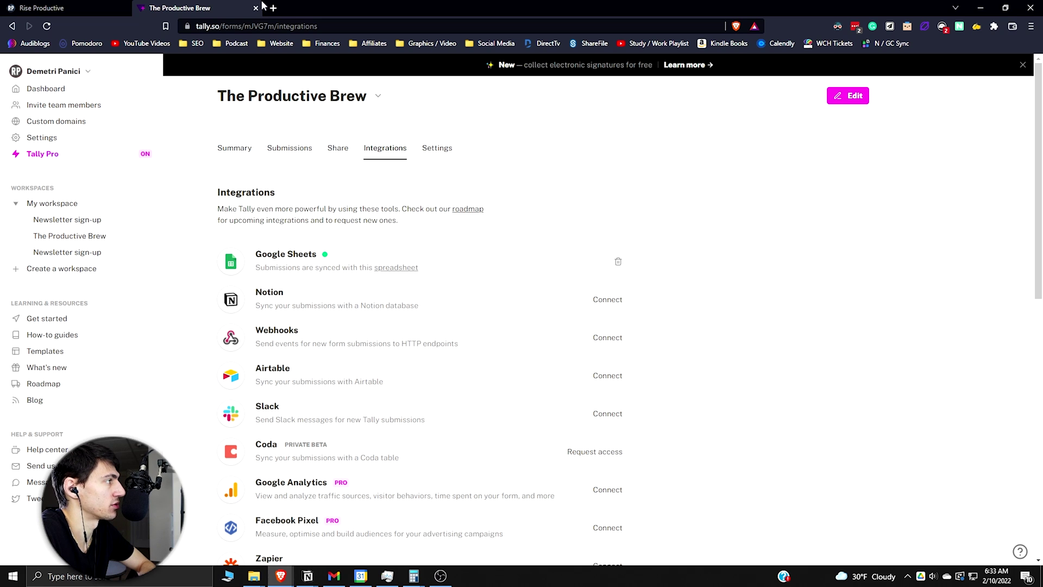
scroll(415, 140, "down", 2)
scroll(415, 140, "down", 2)
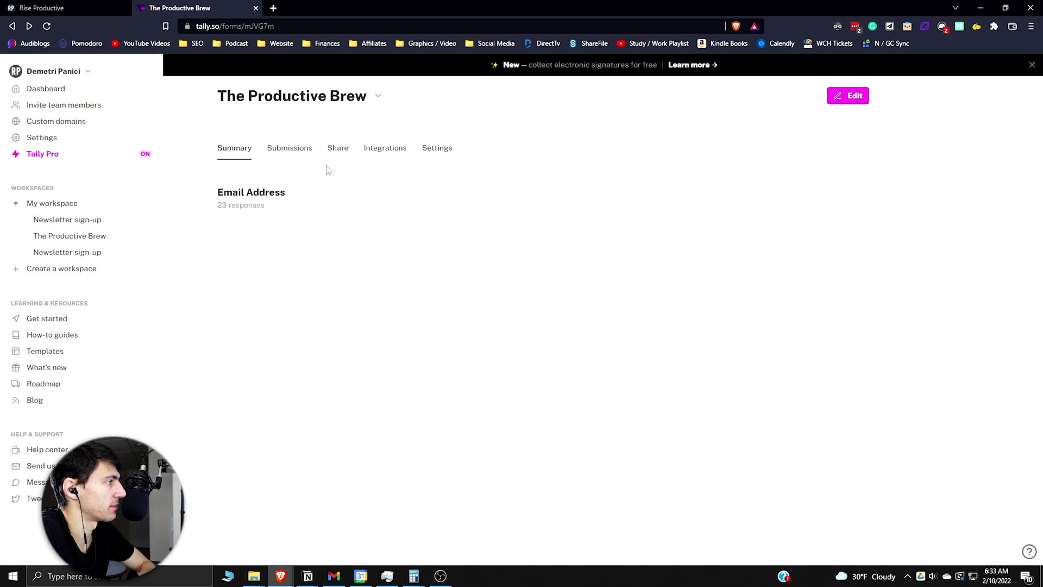
left_click(337, 149)
scroll(373, 275, "down", 2)
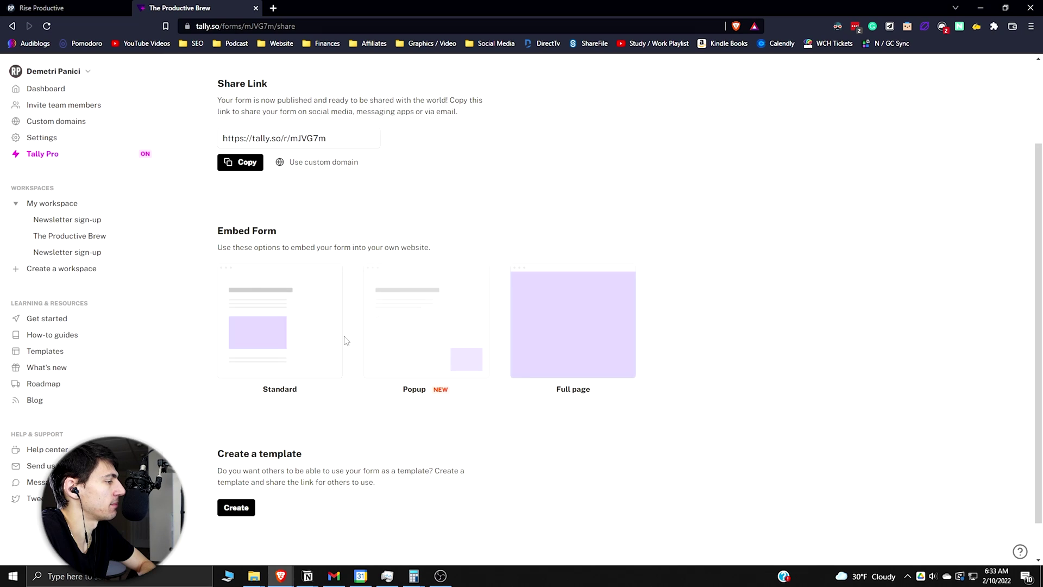
- Choose Standard embed, hide the form title, leave customization off, and copy the embed link
left_click(345, 340)
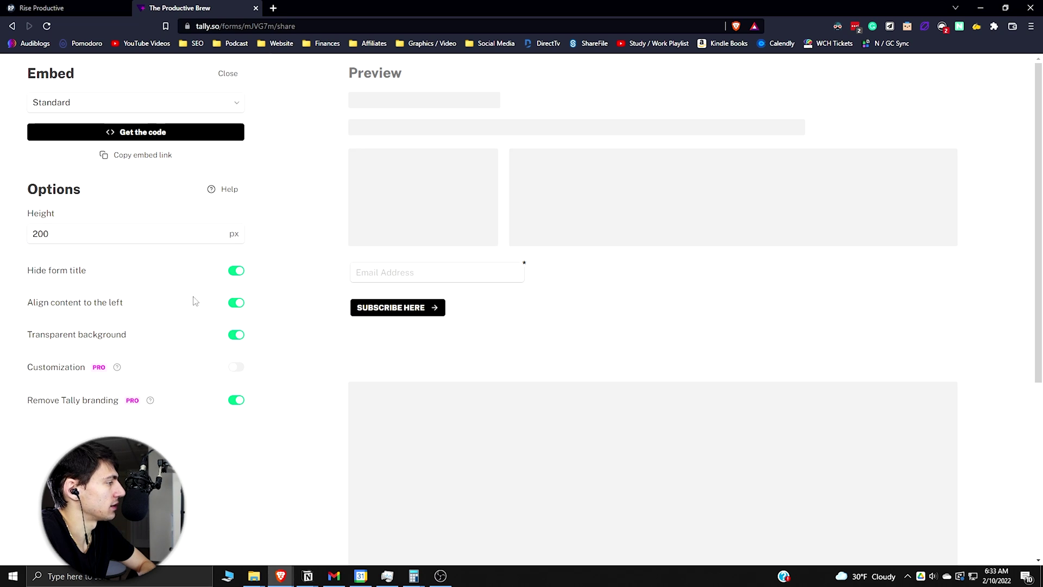
left_click(236, 270)
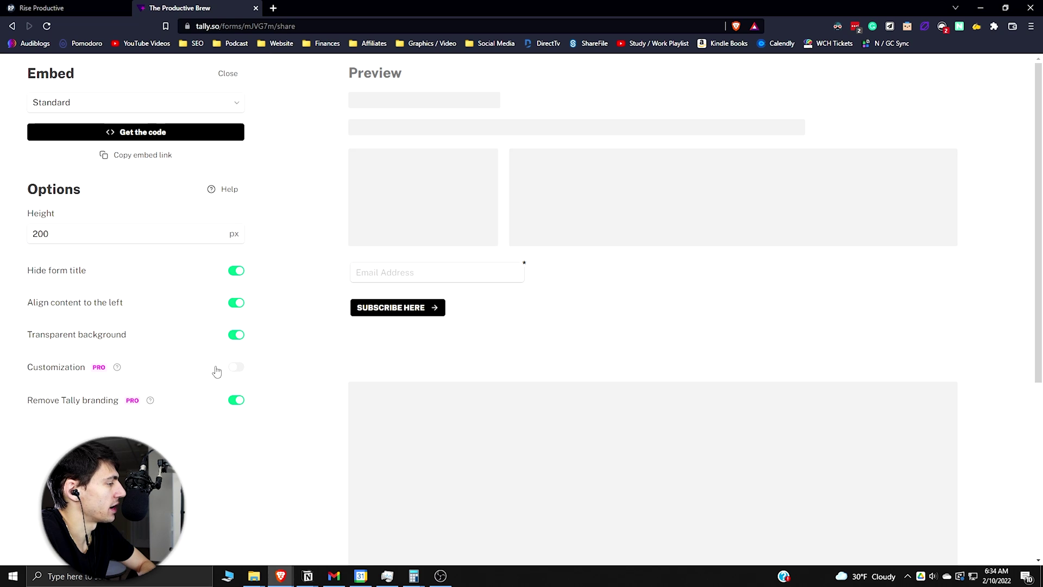
left_click(236, 370)
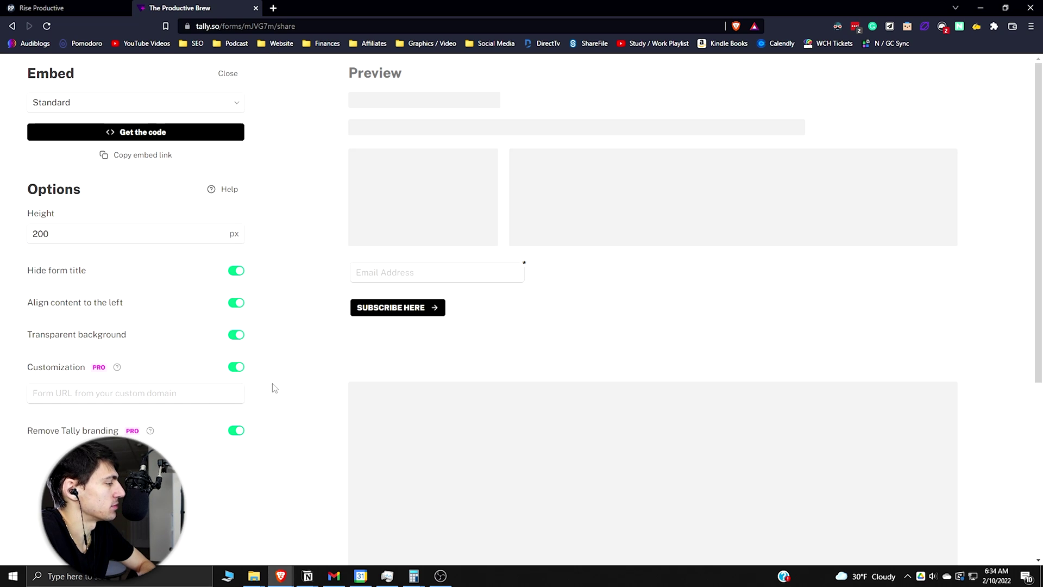
left_click(234, 371)
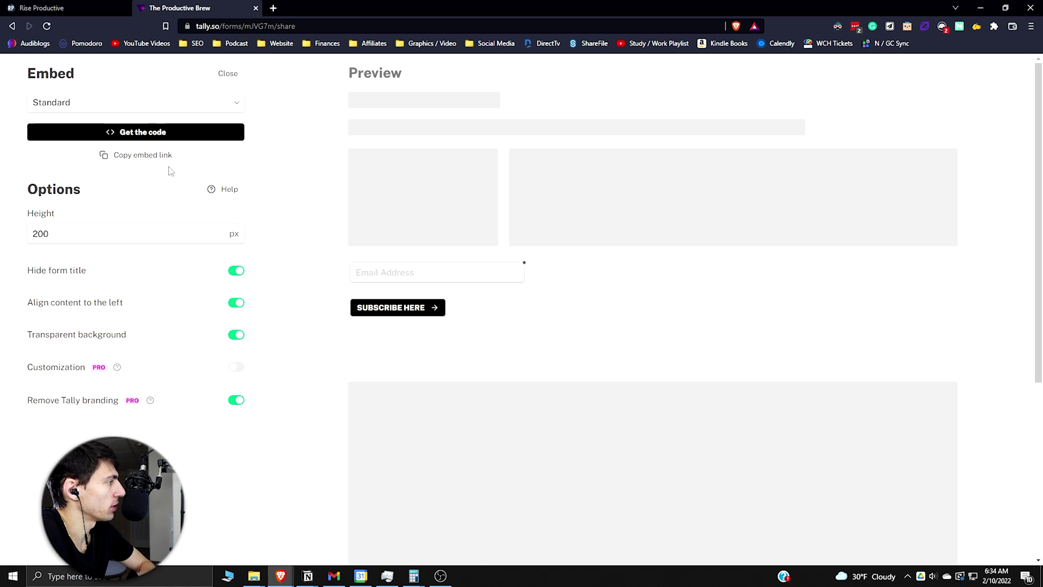
left_click(151, 157)
- Add a Notion embed block with the Tally link below the newsletter paragraph and shrink it
key("alt+Tab")
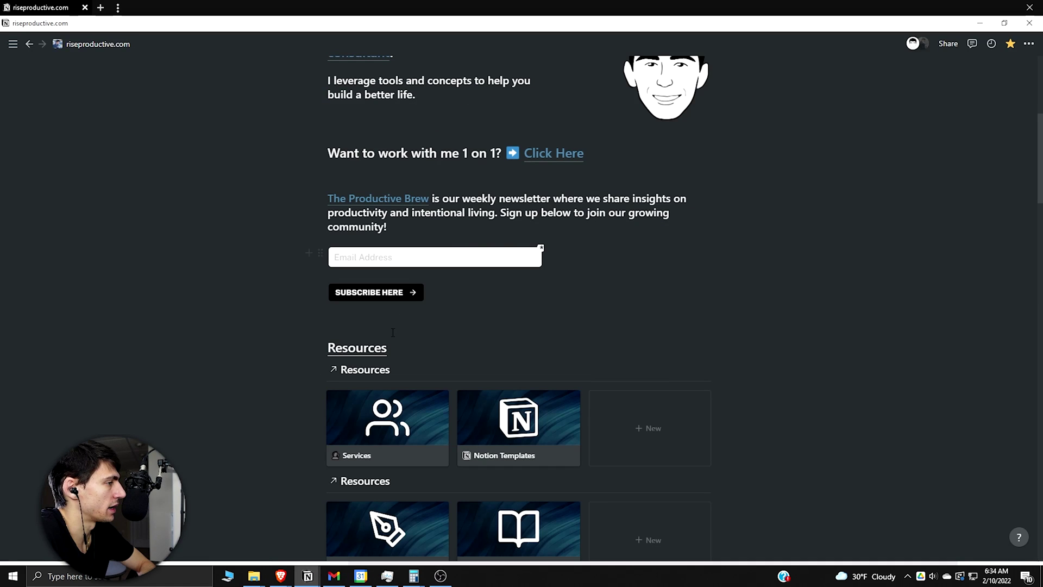
key("Return")
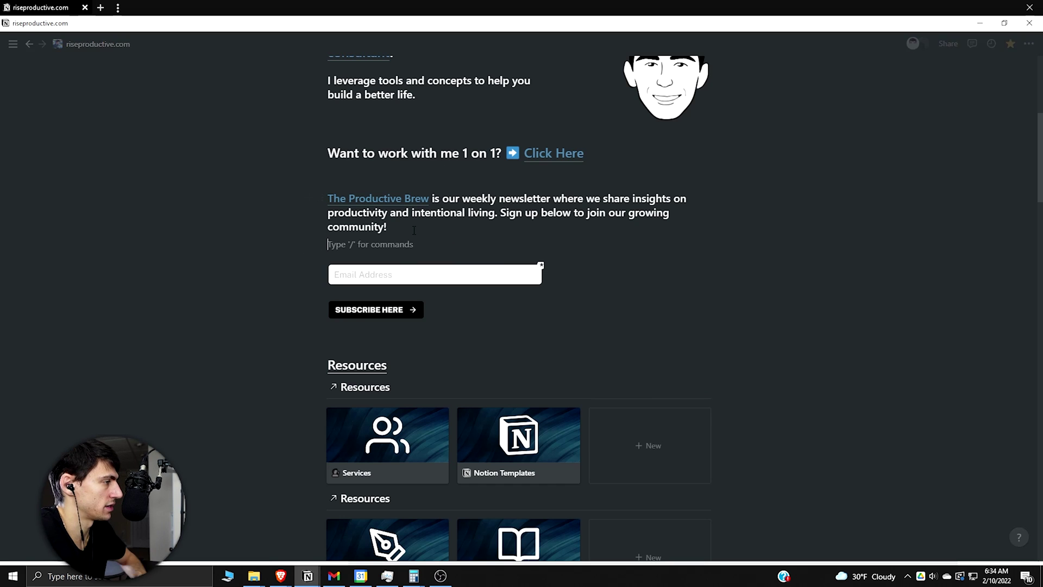
type("/EMB")
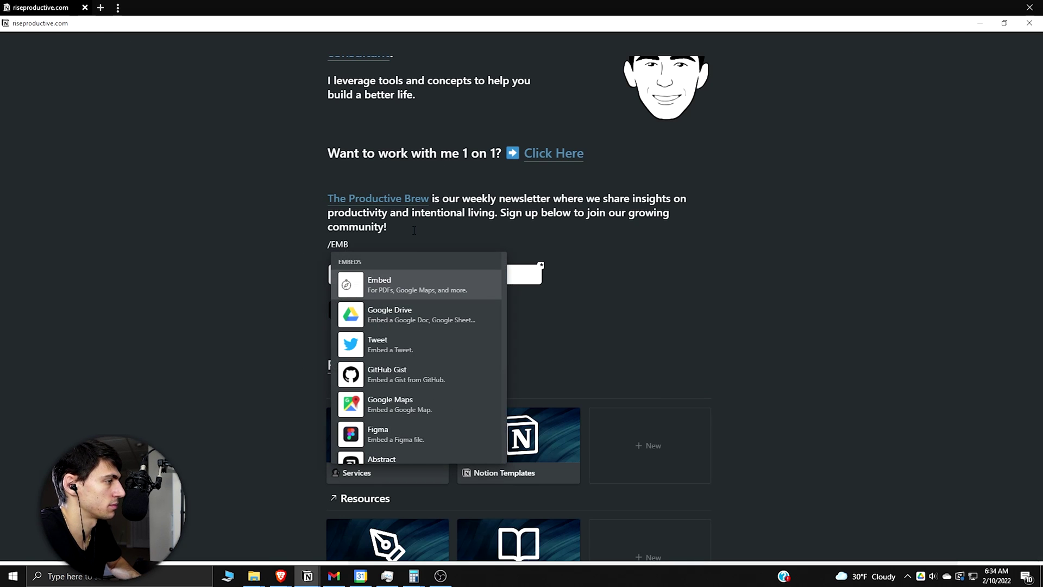
key("Return")
key("ctrl+v")
left_click(524, 324)
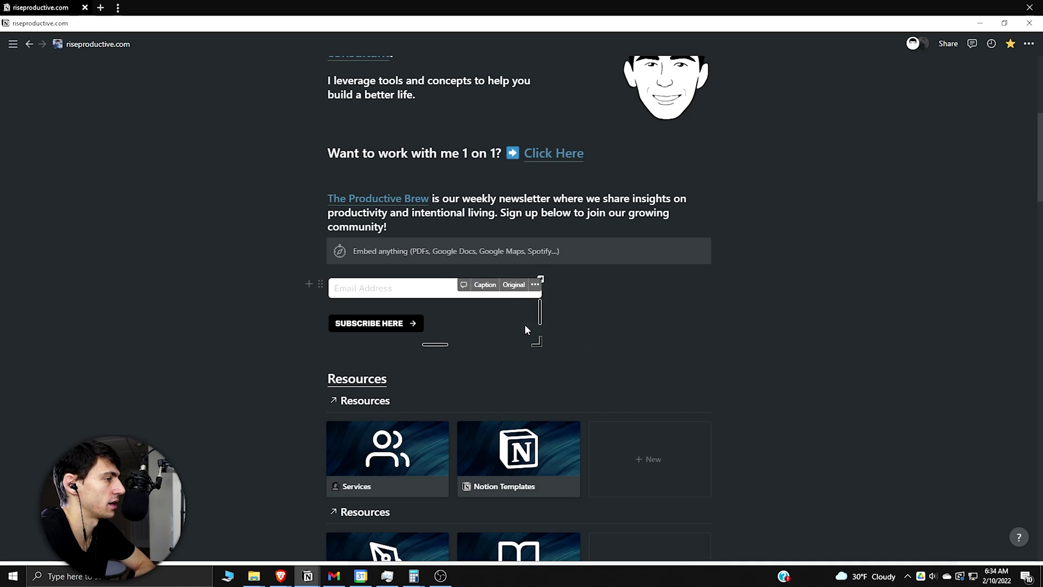
scroll(587, 432, "down", 1)
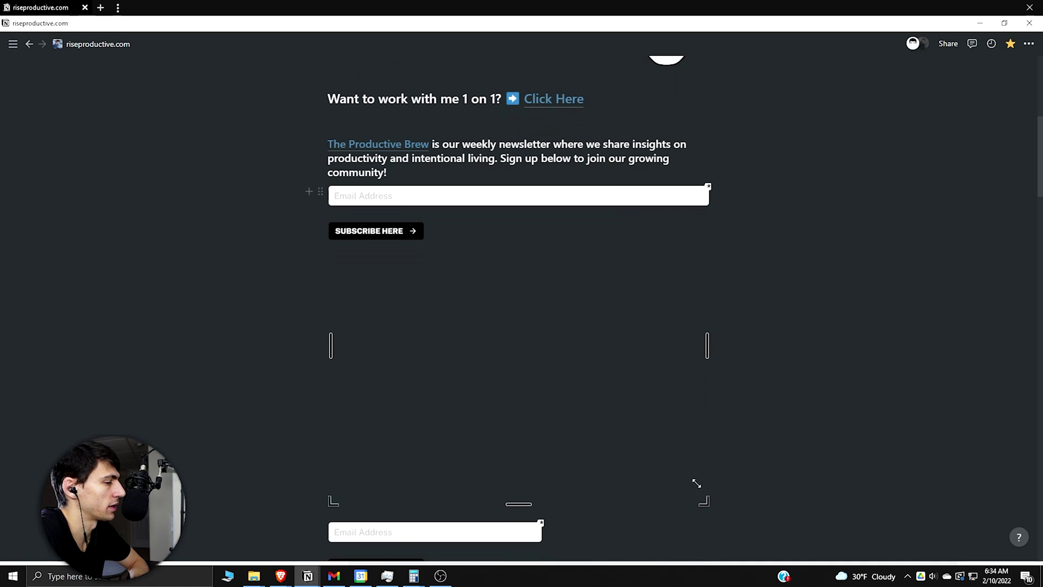
mouse_move(696, 483)
left_mouse_down()
mouse_move(654, 288)
mouse_move(635, 259)
mouse_move(700, 300)
left_mouse_up()
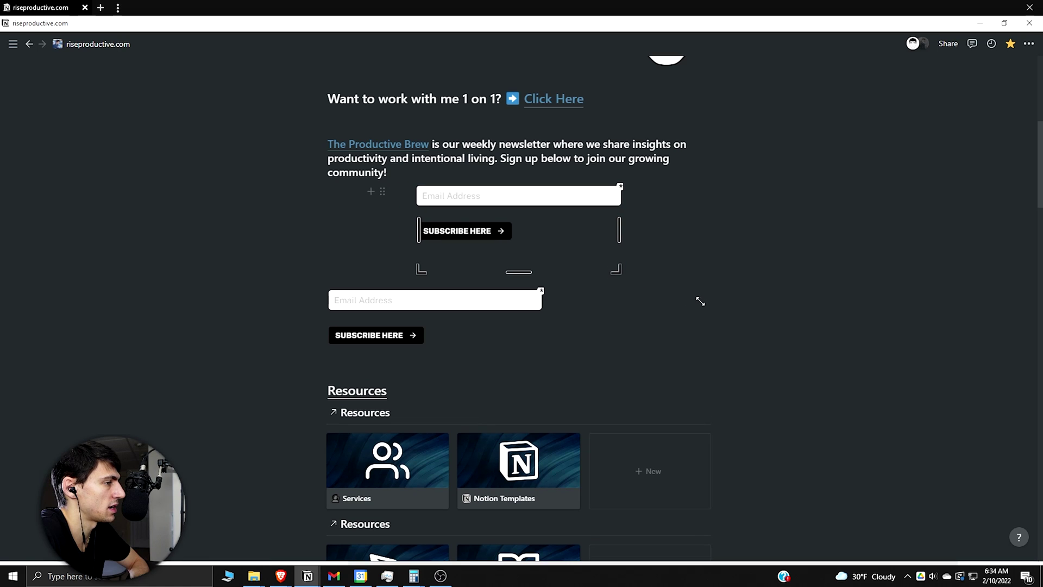
- Try a side-by-side column layout beside the embedded form, then undo it
left_click(445, 178)
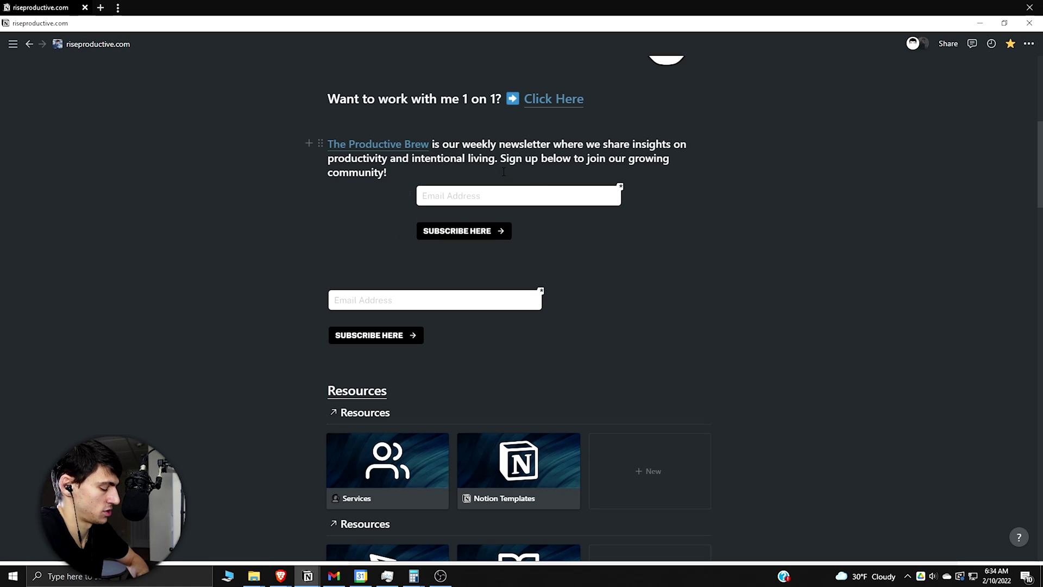
key("Return")
left_click_drag(315, 193, 664, 272)
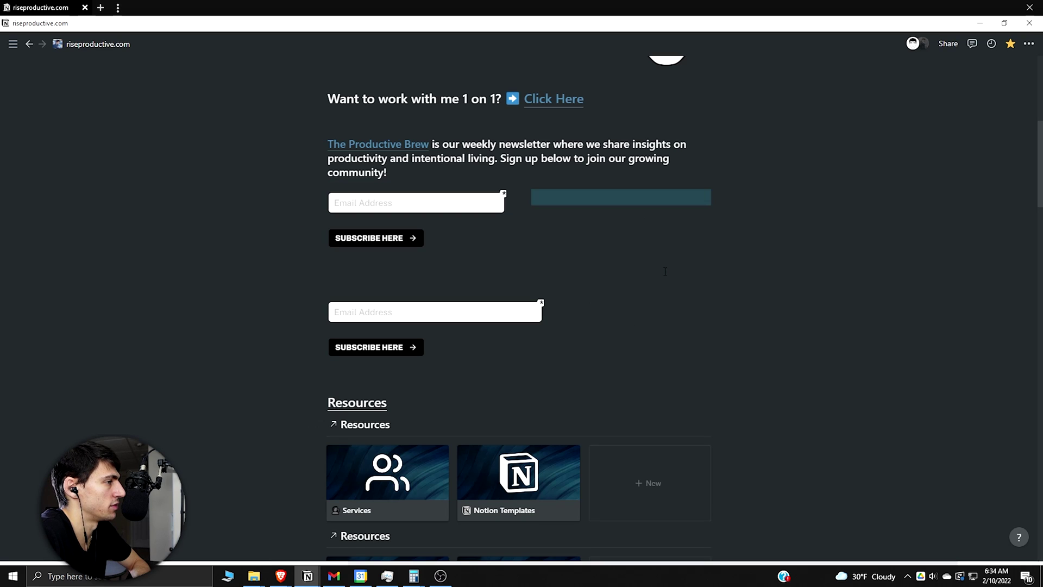
left_click_drag(521, 260, 564, 245)
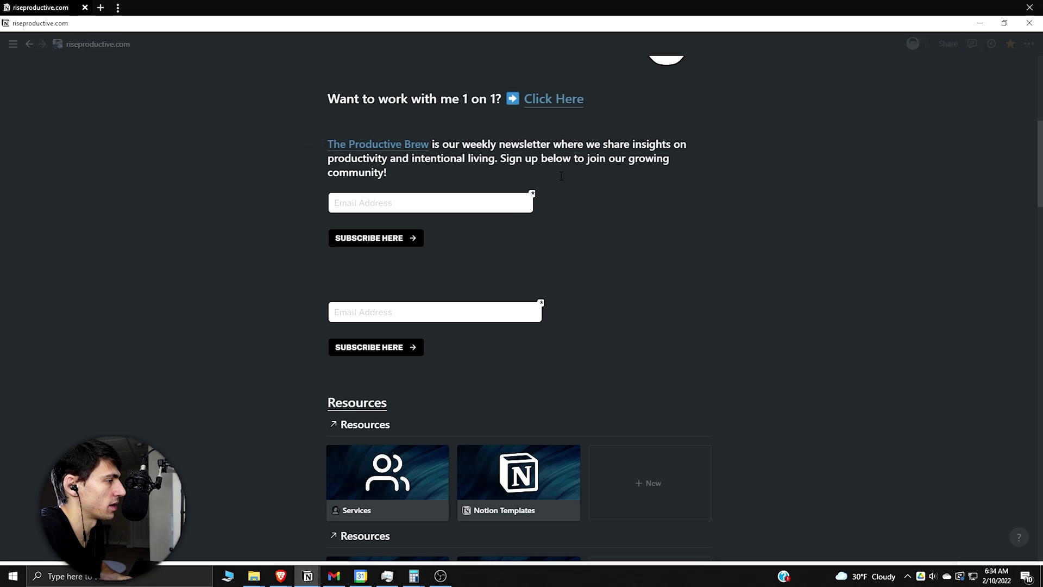
key("ctrl+z")
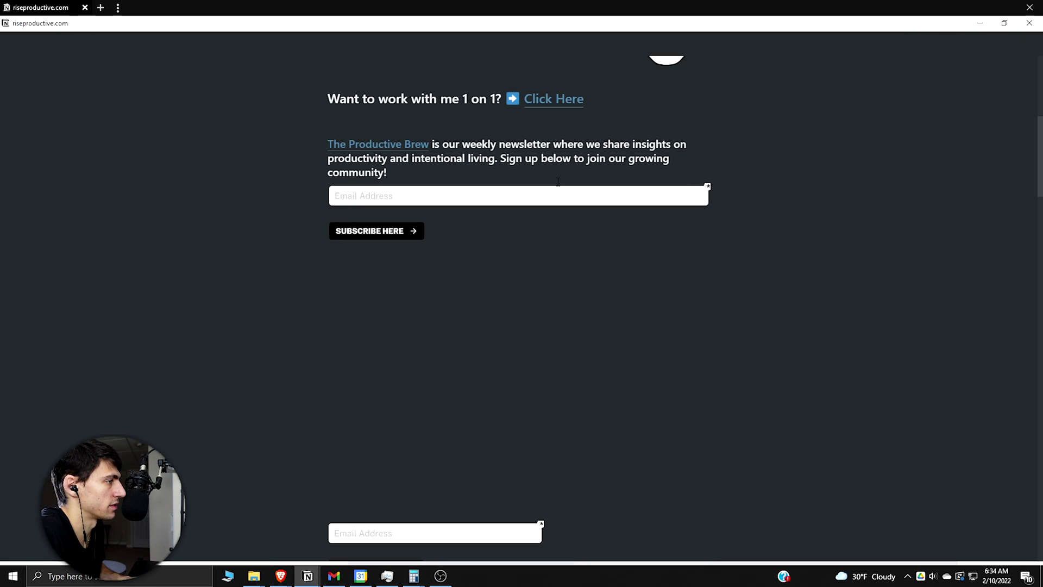
key("alt+Tab")
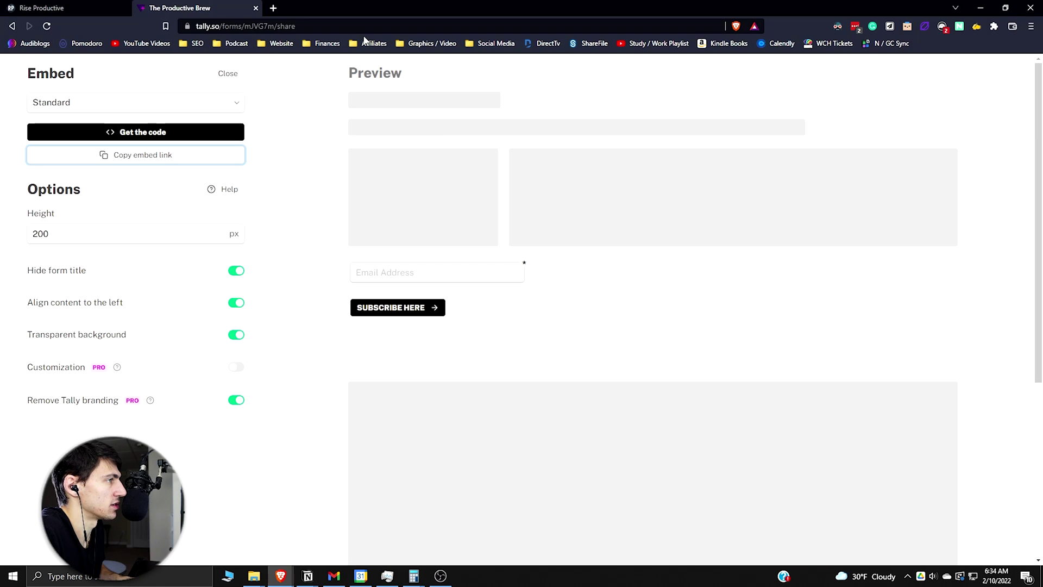
- Go to the Rise Productive site and open its Newsletter page from the footer
left_click(83, 6)
scroll(385, 288, "down", 1)
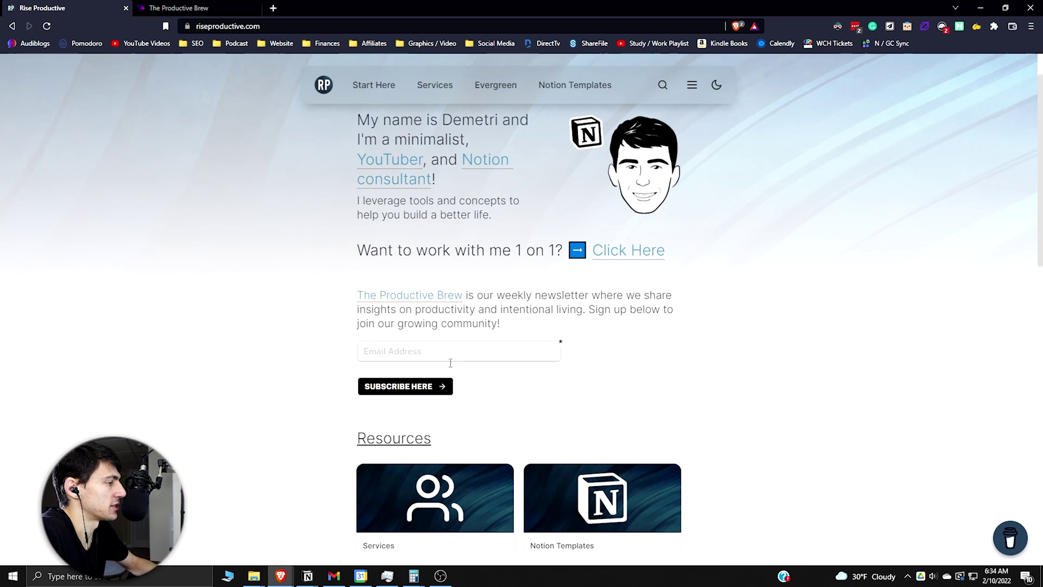
scroll(642, 222, "down", 1)
scroll(399, 430, "down", 10)
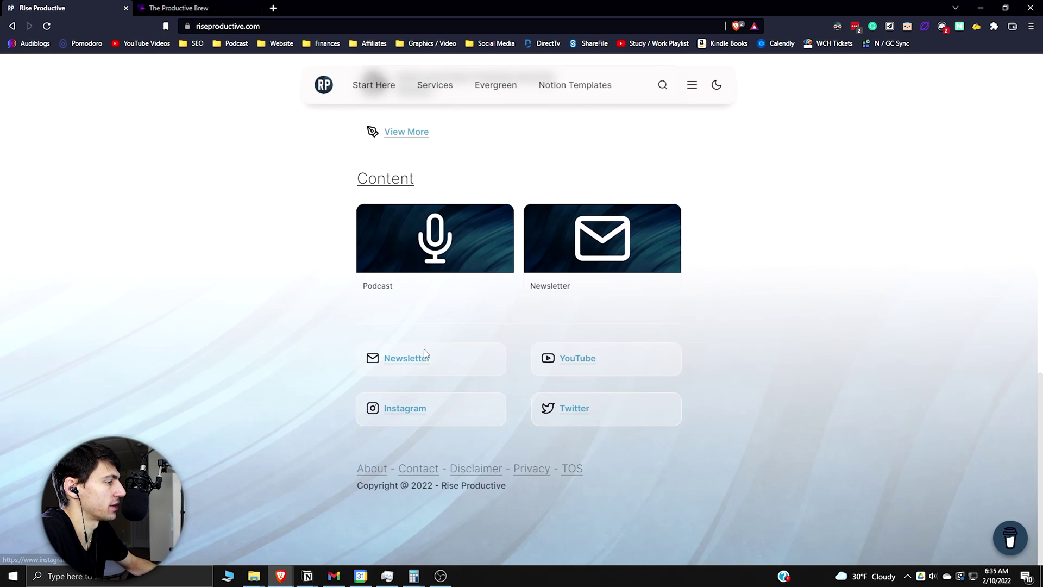
left_click(416, 362)
scroll(413, 366, "down", 3)
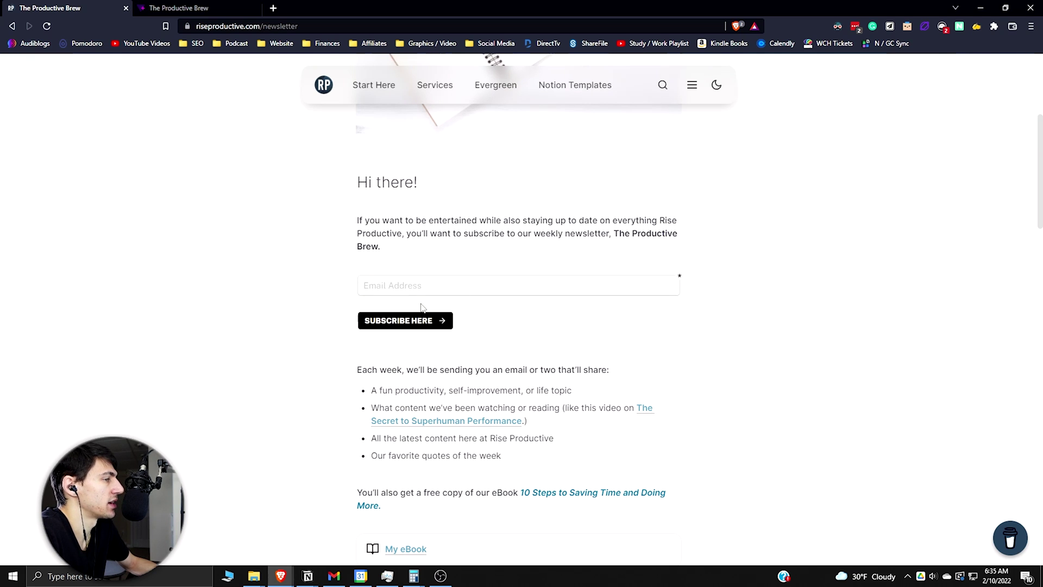
scroll(423, 309, "up", 1)
scroll(423, 309, "down", 1)
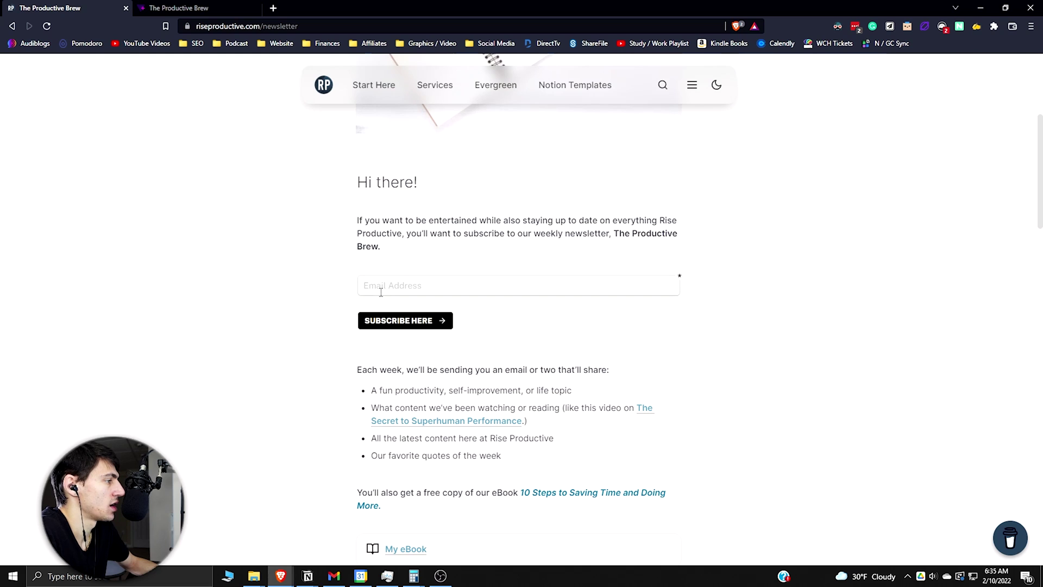